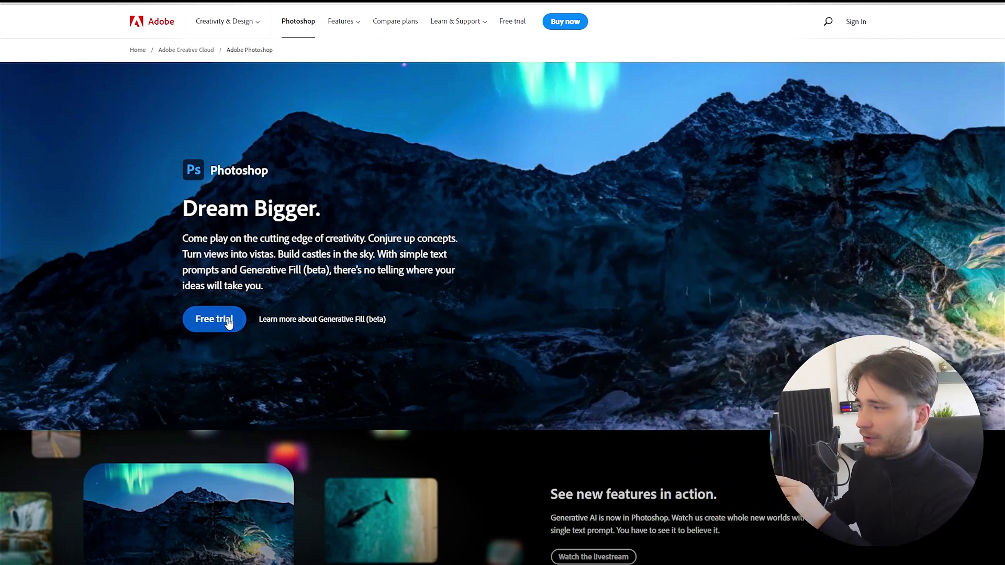
Open the US Creative Cloud plans and pricing page, which shows Photoshop at US$20.99/mo
left_click(228, 324)
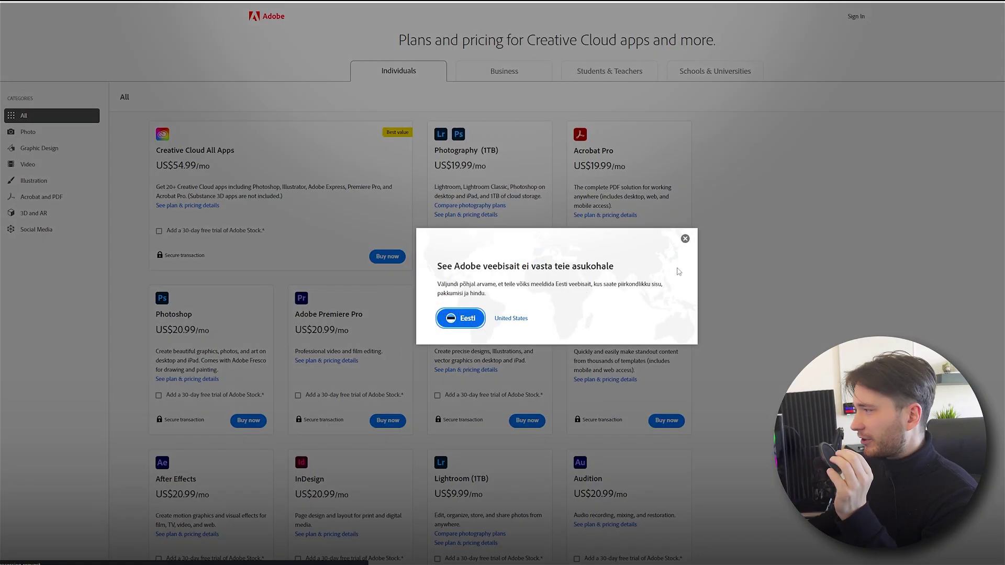
left_click(511, 318)
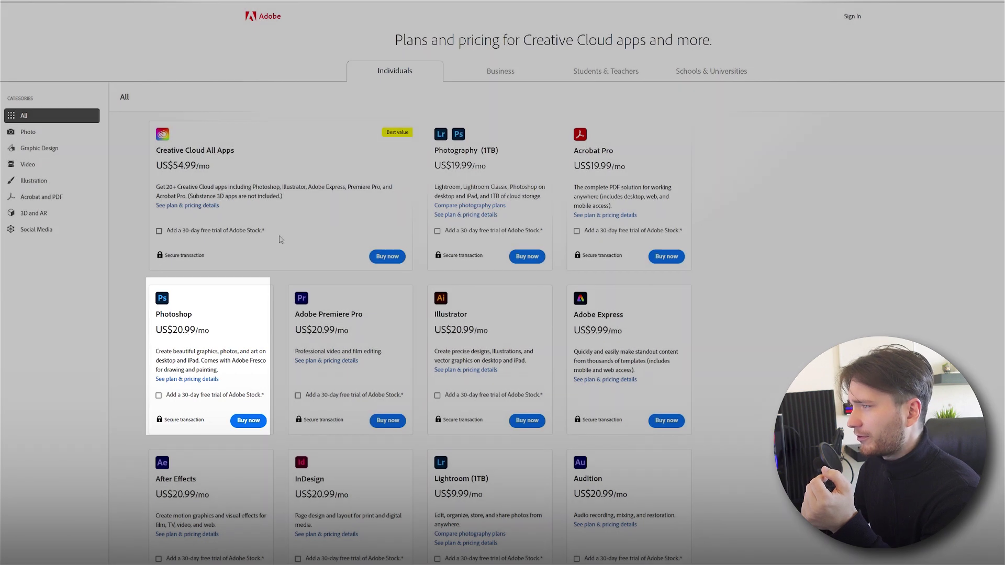
left_click_drag(192, 166, 211, 166)
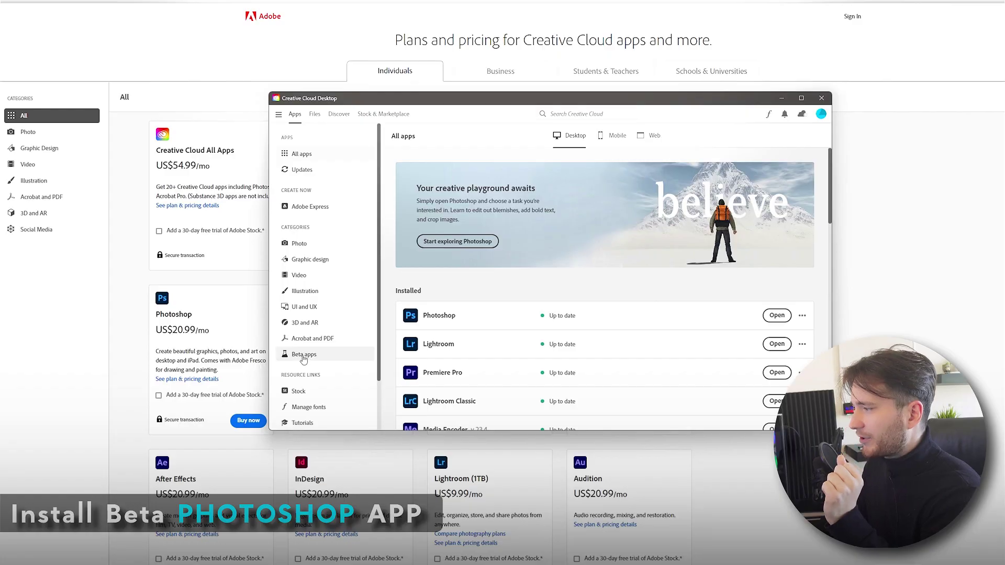
Show Creative Cloud's Beta apps, listing the Photoshop, Premiere Pro and Media Encoder betas
left_click(304, 356)
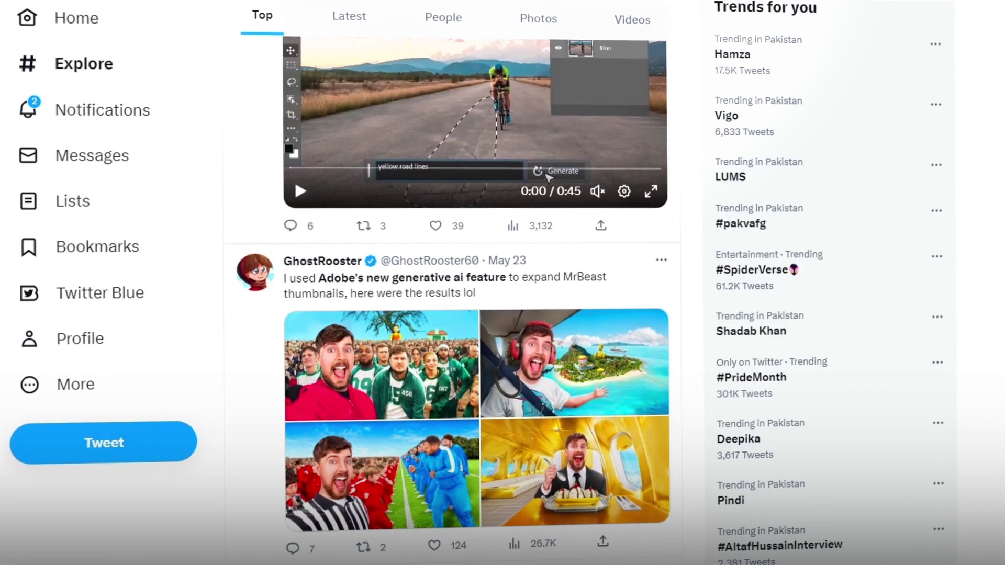
scroll(451, 283, "down", 3)
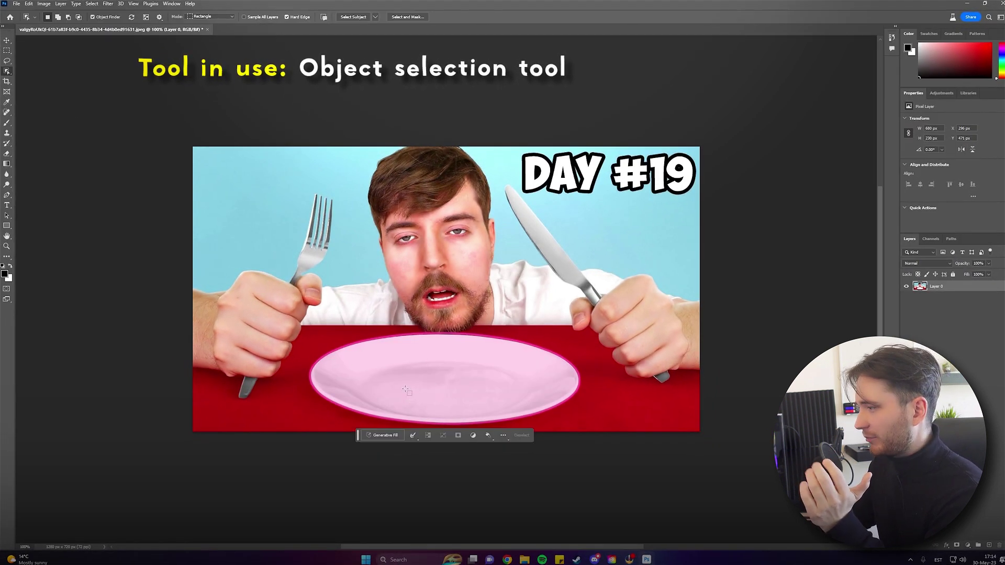
Accept the Generative Fill terms and generate a 'cooked pizza' on the selected plate
left_click(382, 435)
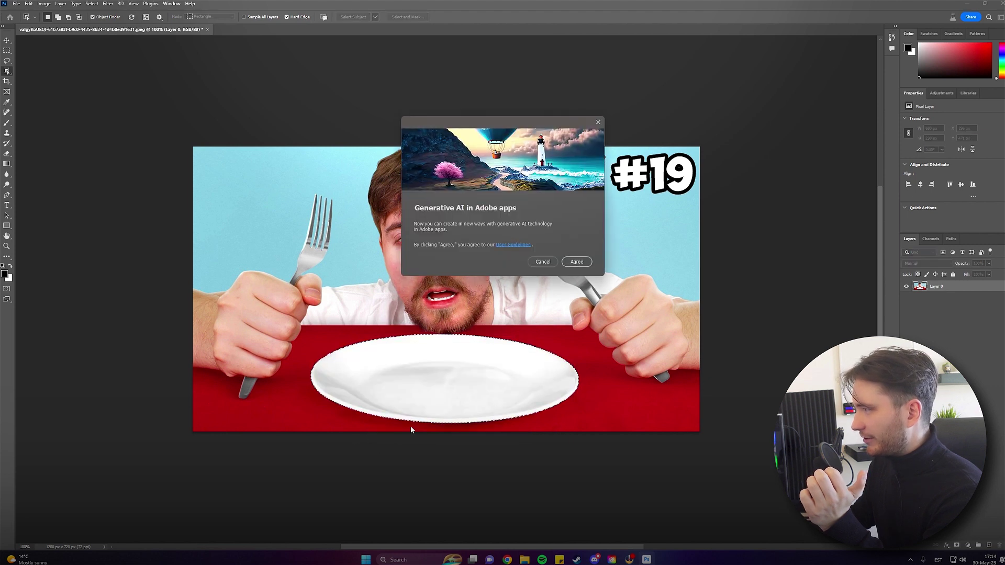
left_click(576, 262)
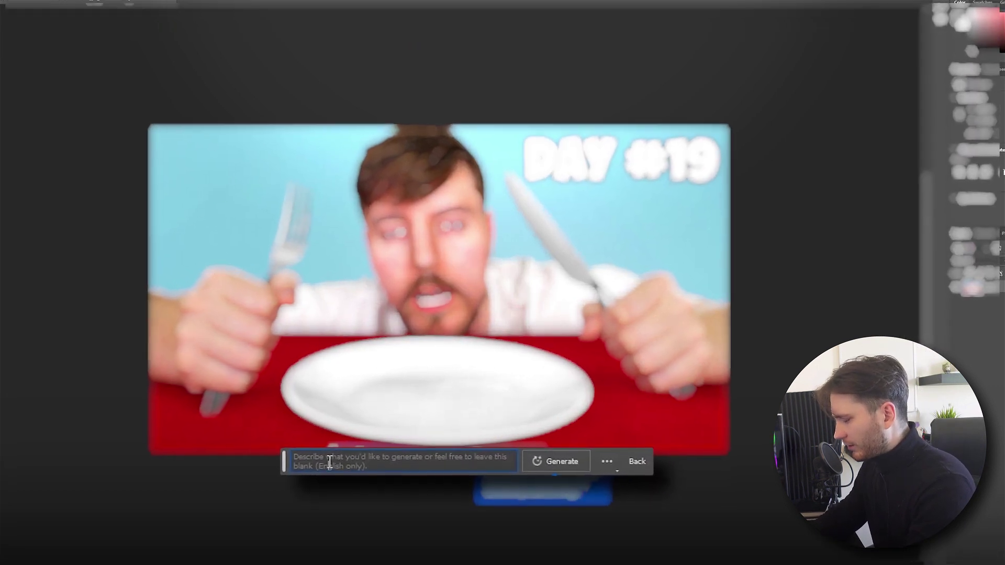
type("cooked pi")
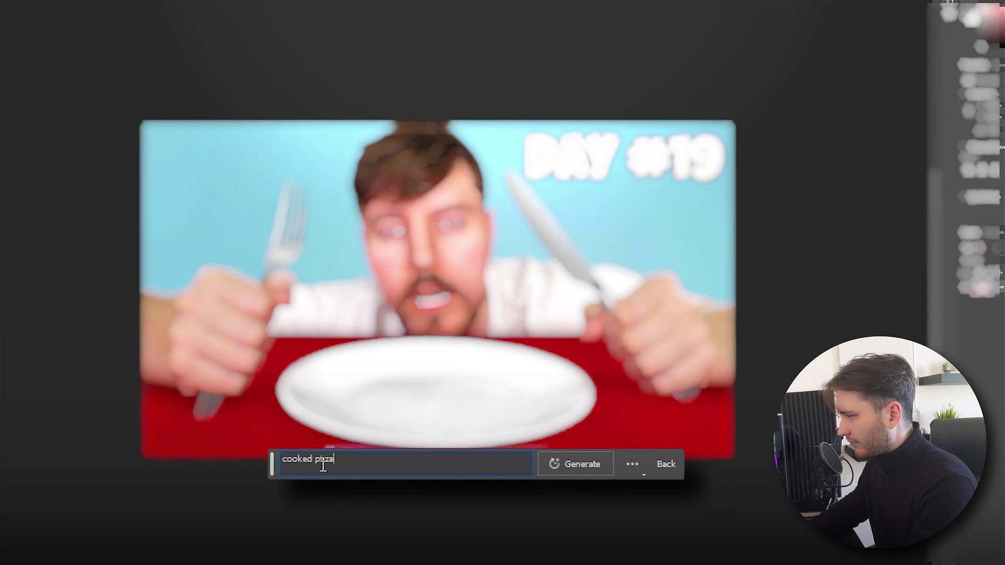
type("zza")
left_click(576, 464)
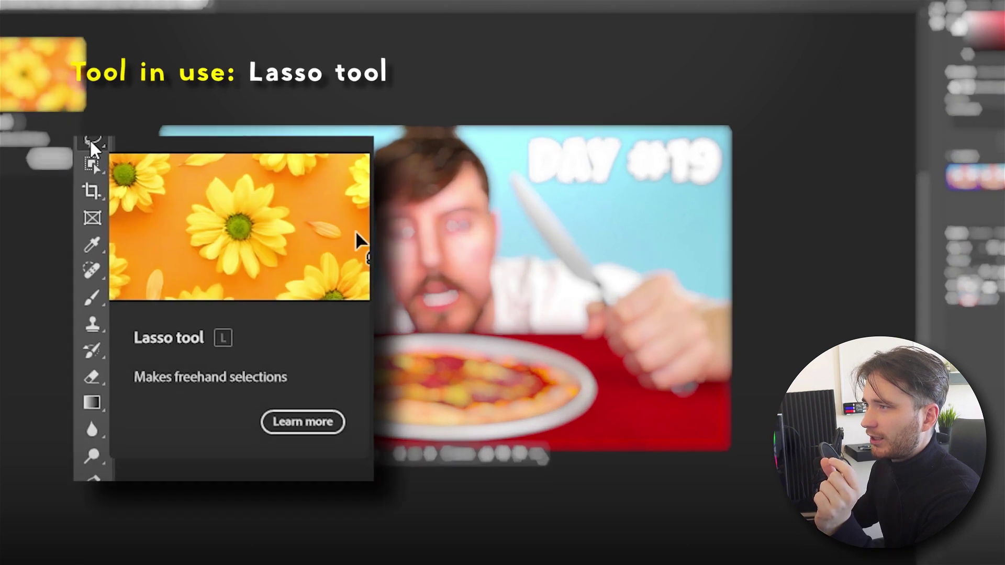
Lasso above the man's head, generate a 'Chef hat' and compare its three variations
mouse_move(334, 147)
left_mouse_down()
mouse_move(508, 178)
mouse_move(359, 105)
mouse_move(340, 136)
mouse_move(360, 178)
left_mouse_up()
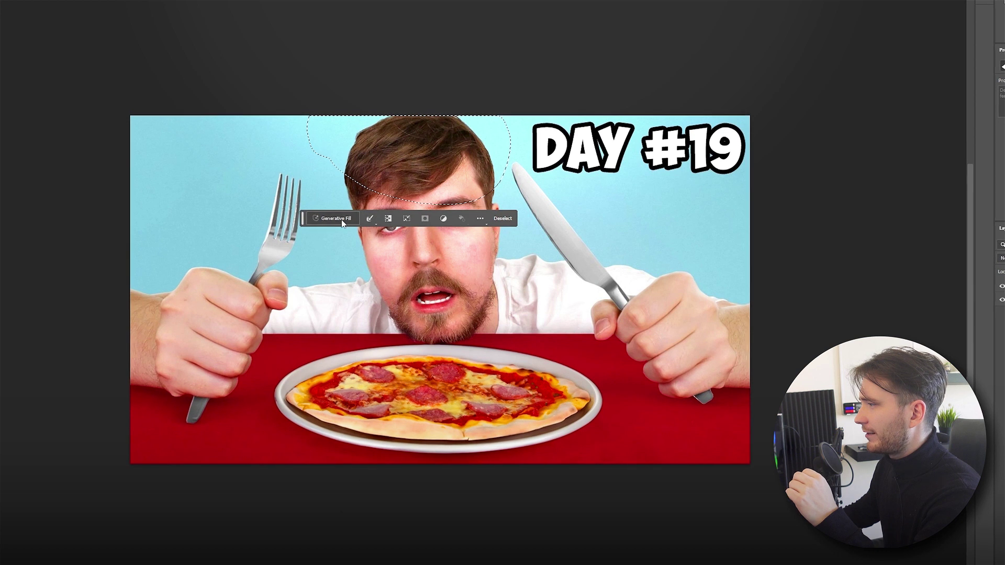
left_click(341, 219)
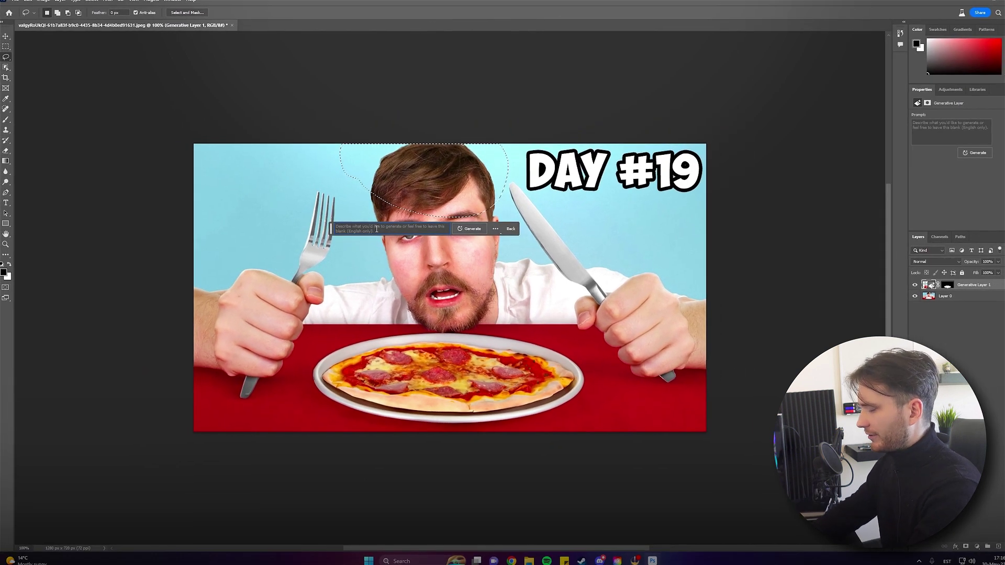
type("Chef hat")
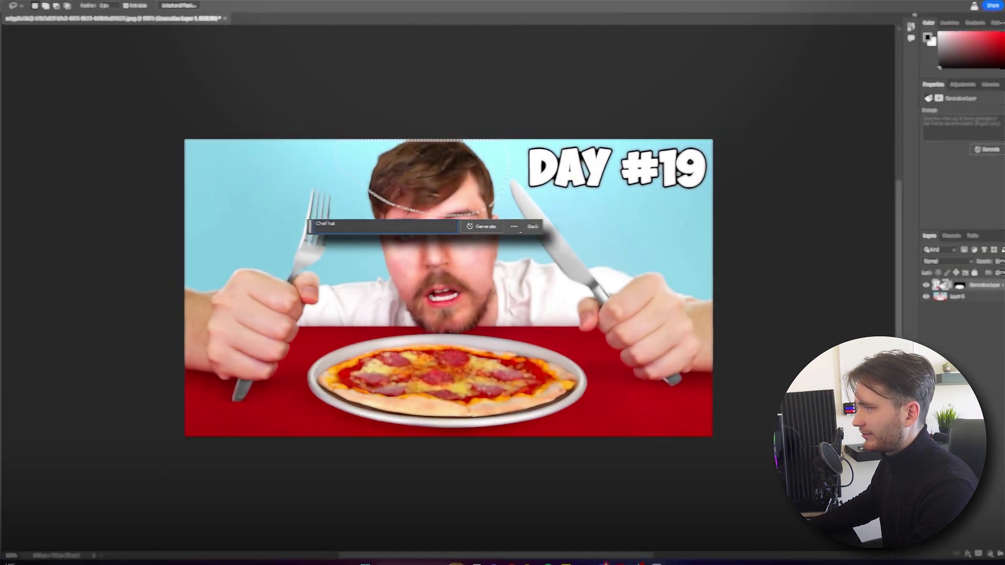
left_click(474, 225)
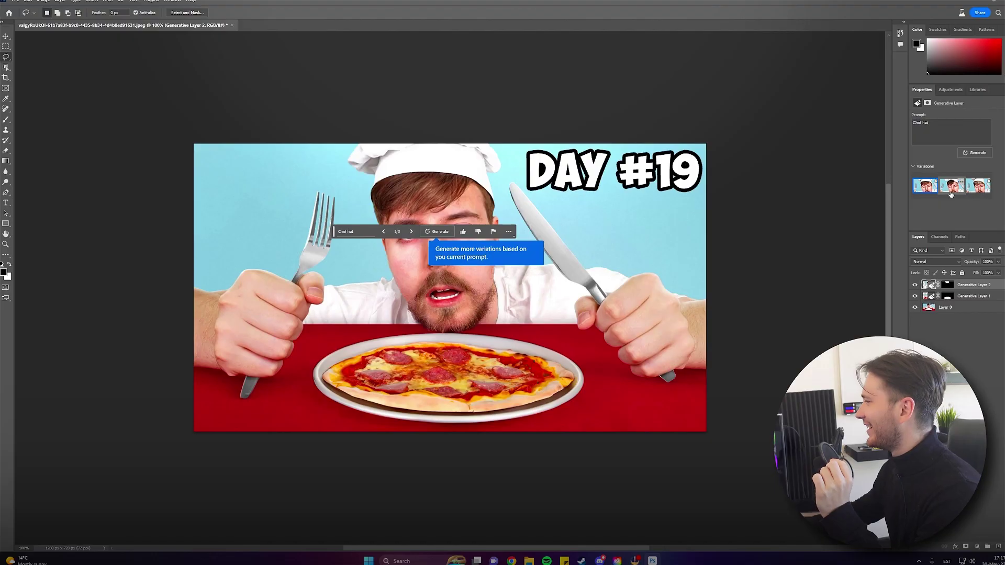
left_click(951, 191)
left_click(977, 192)
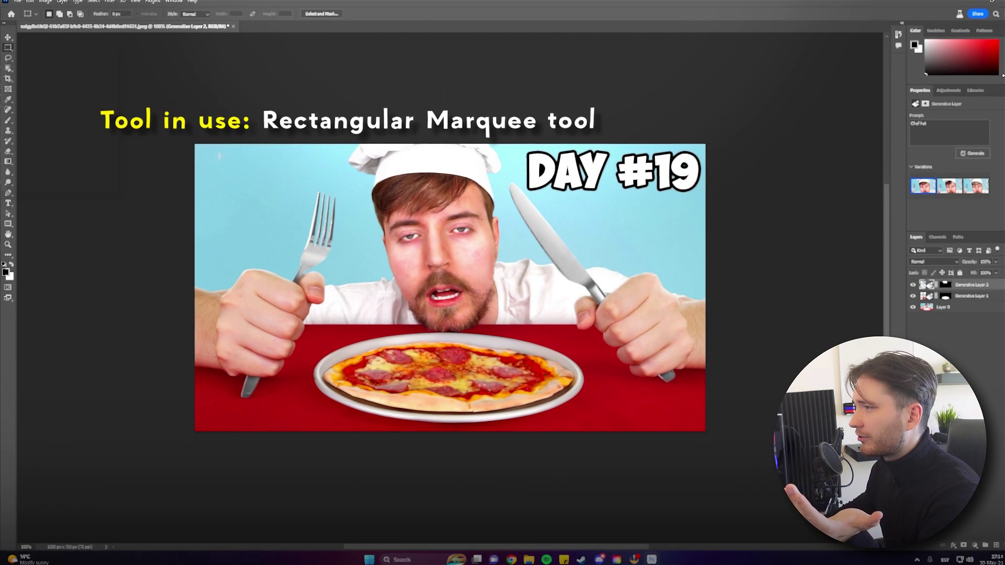
Hide and delete the unwanted Generative Layer 3
left_click_drag(220, 156, 290, 243)
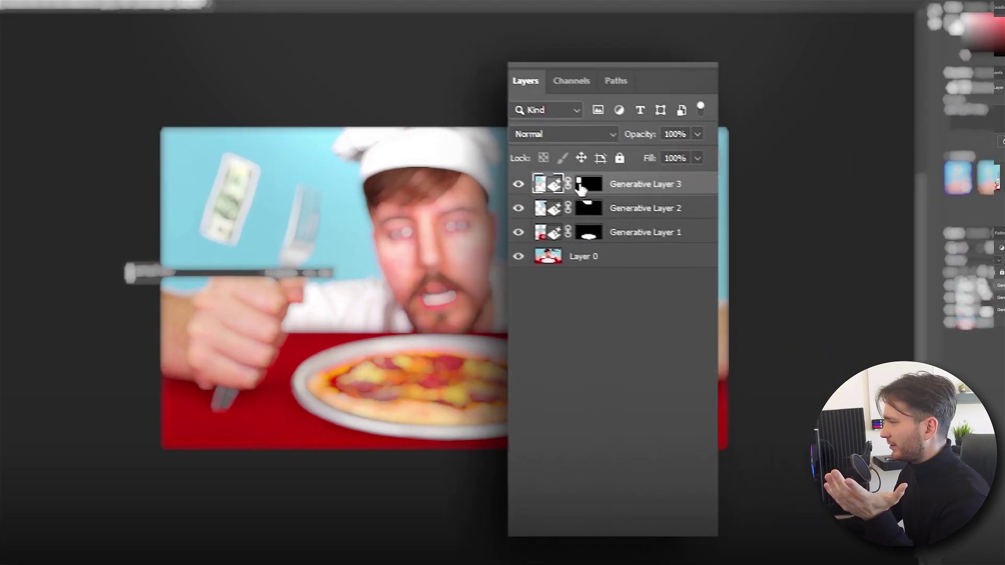
left_click(519, 183)
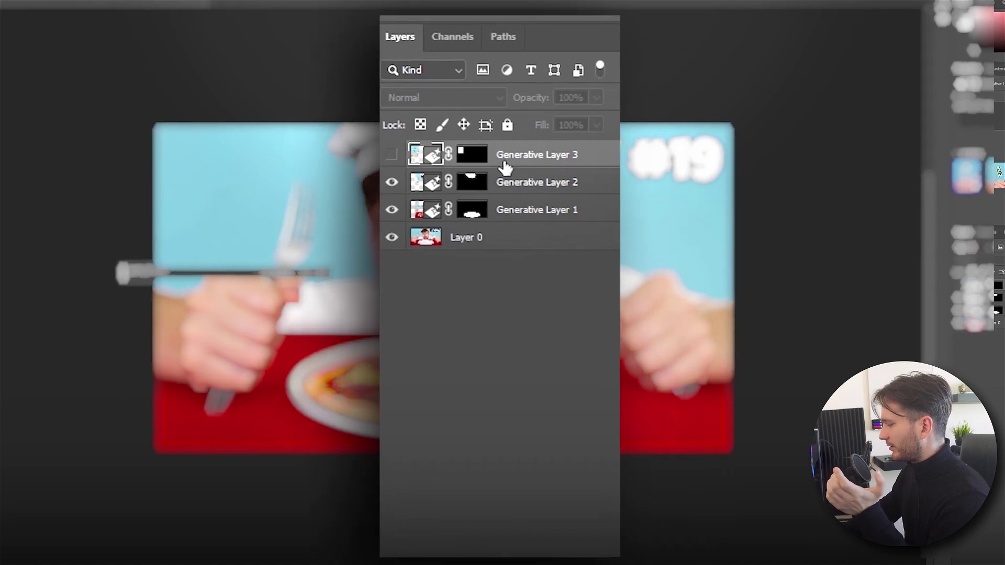
key("Delete")
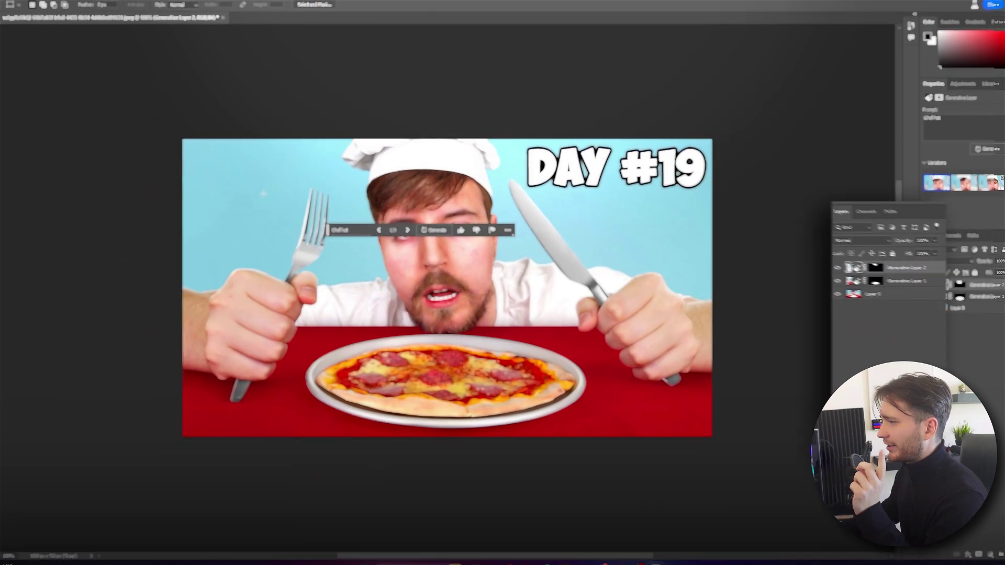
Generate a 'golden framed painting on a wall' in a rectangle on the upper-left wall
left_click_drag(208, 160, 285, 263)
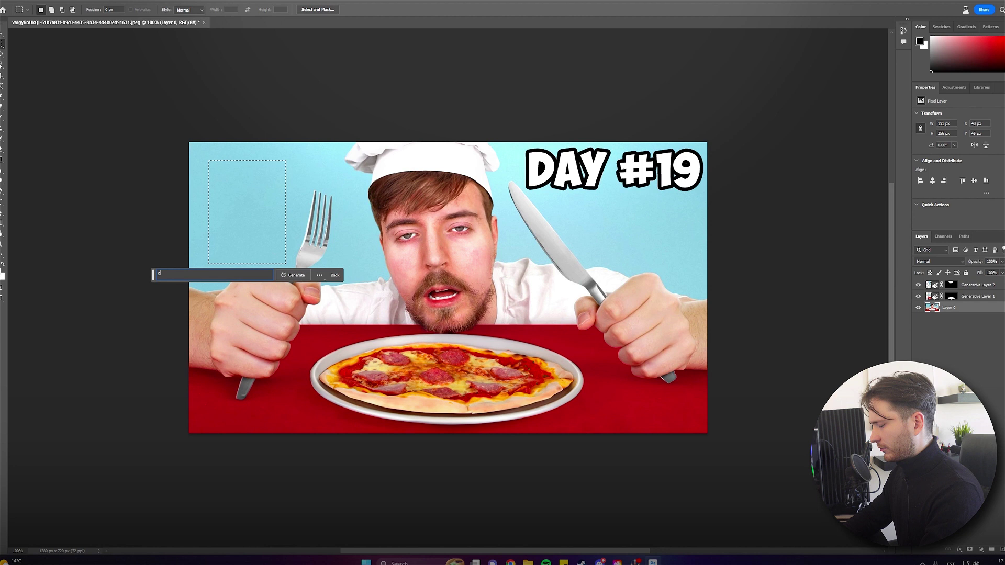
type("golden fram")
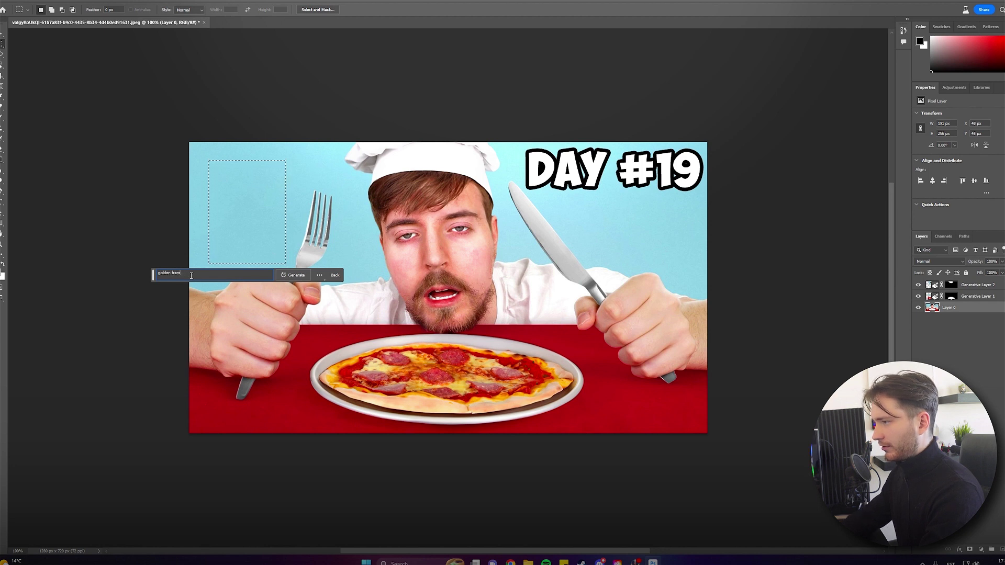
type("ed painting on a wall")
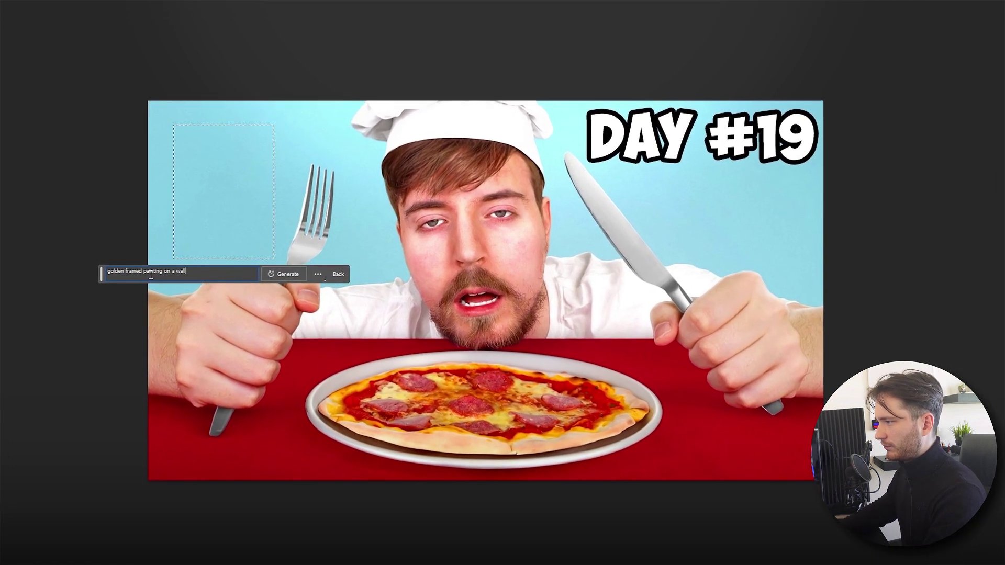
left_click(283, 273)
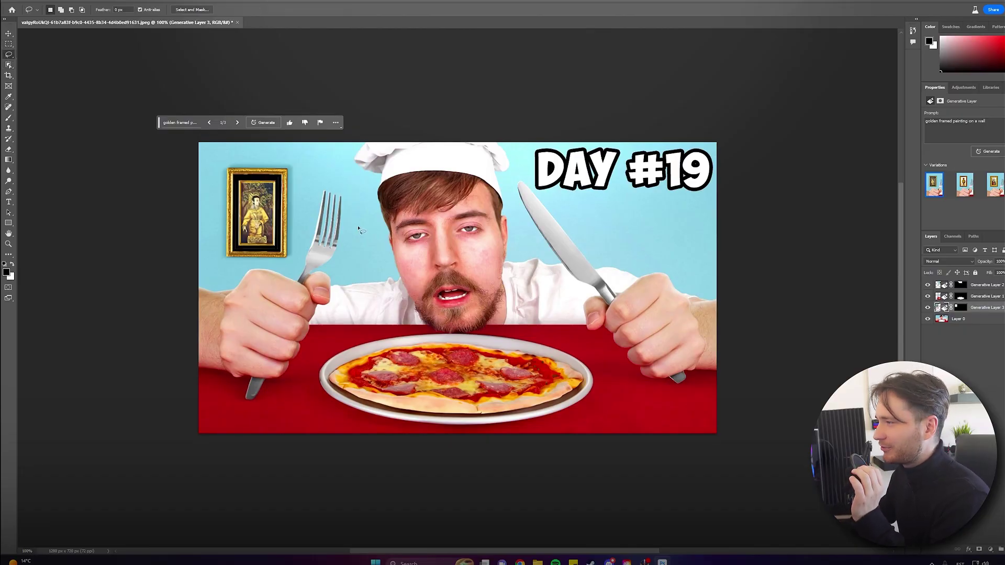
Select the fork, including its lower handle, and regenerate it with the prompt 'golden'
mouse_move(314, 181)
left_mouse_down()
mouse_move(362, 228)
mouse_move(329, 288)
mouse_move(286, 291)
left_mouse_up()
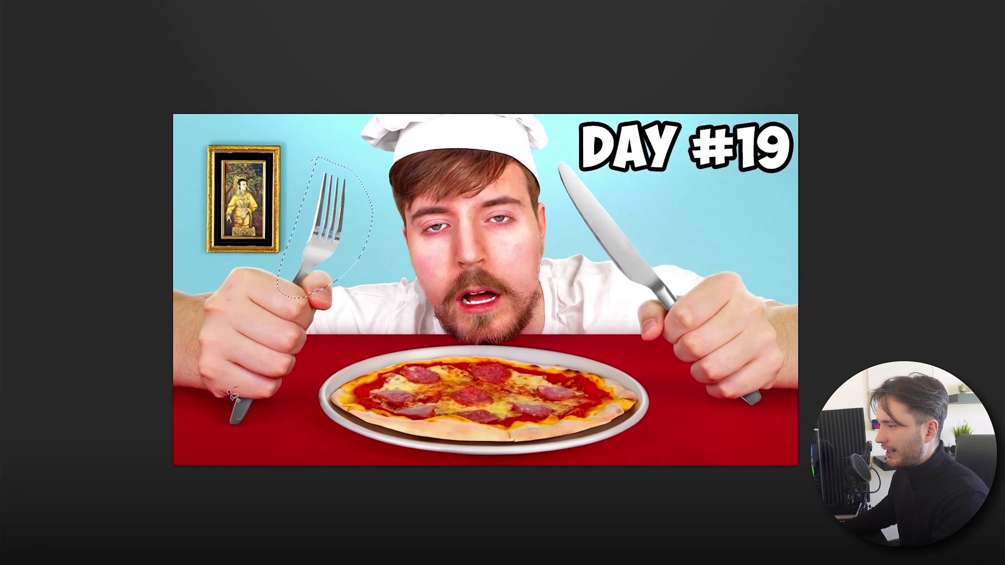
mouse_move(230, 390)
left_mouse_down()
mouse_move(224, 434)
mouse_move(266, 422)
mouse_move(230, 392)
left_mouse_up()
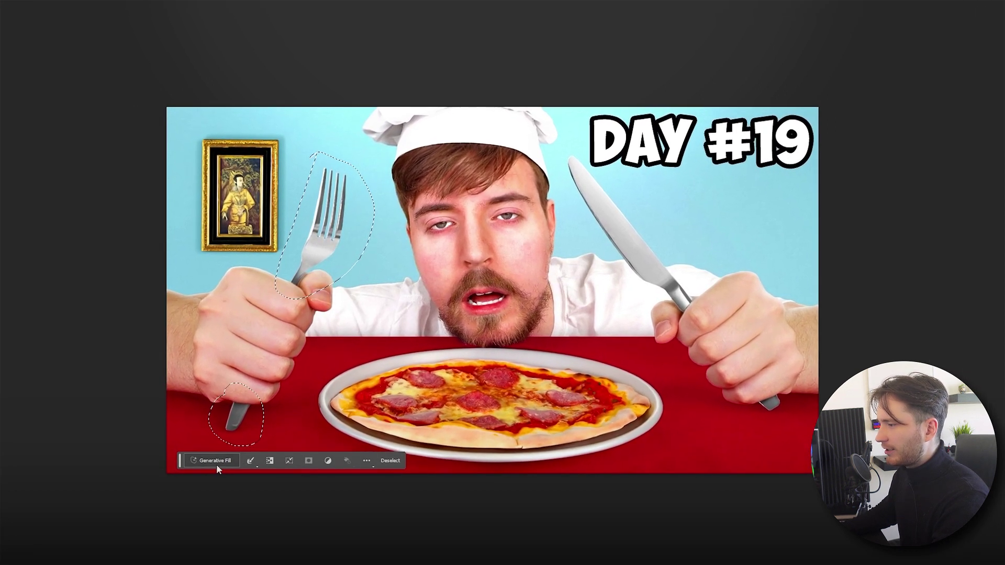
left_click(209, 464)
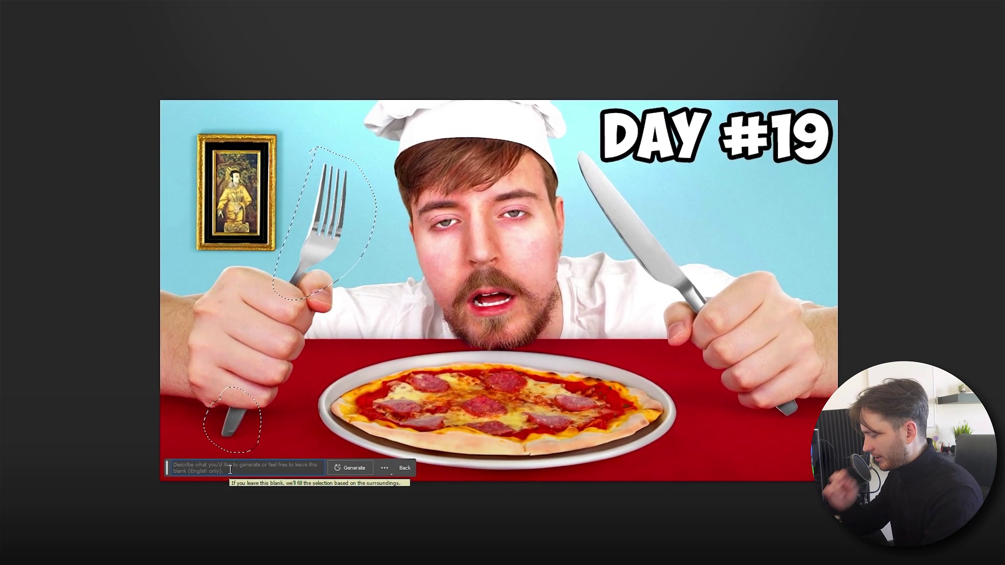
type("golden fork")
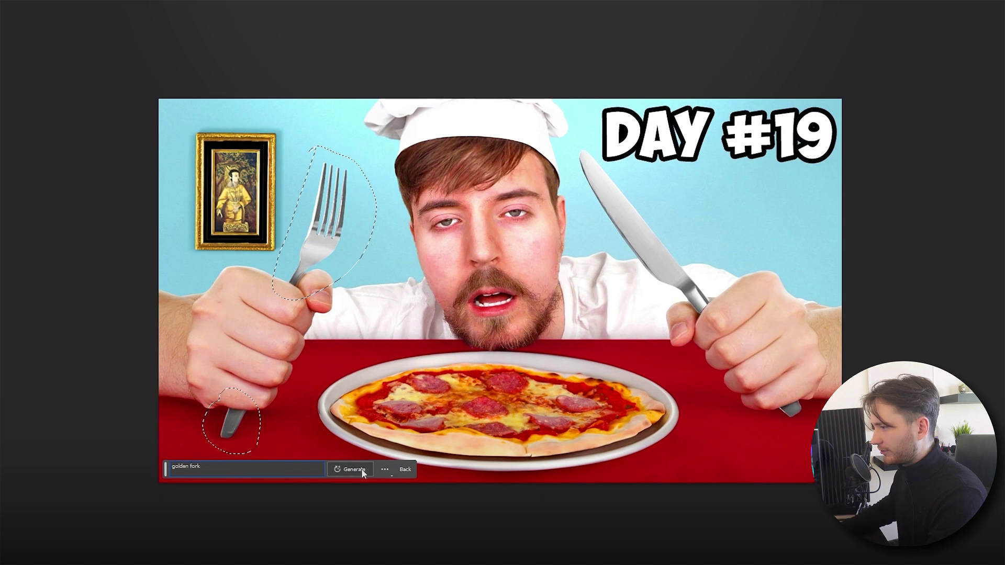
left_click(361, 469)
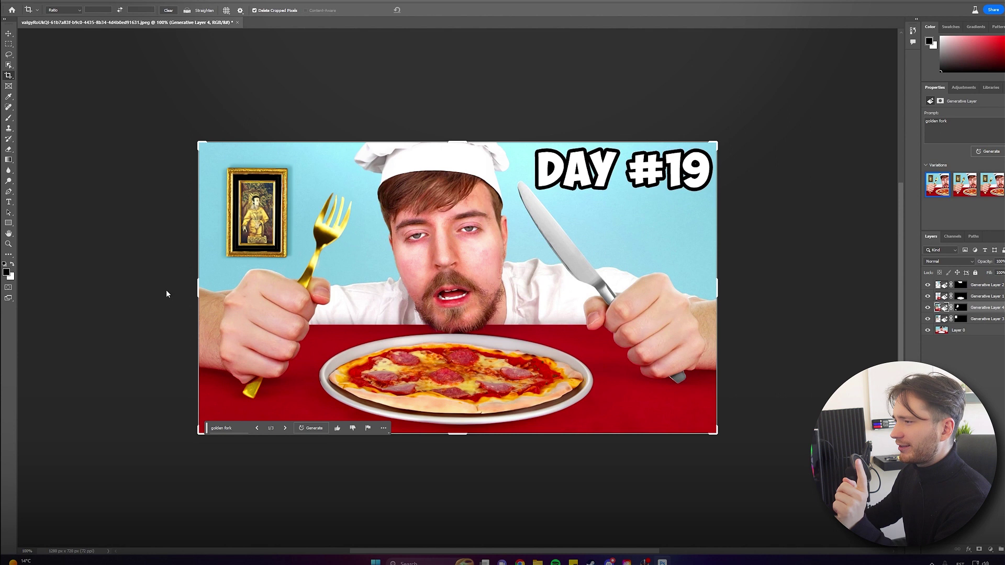
Crop the canvas wider on the left and fill the new strip with prompt-free Generative Fill
left_click_drag(199, 292, 144, 285)
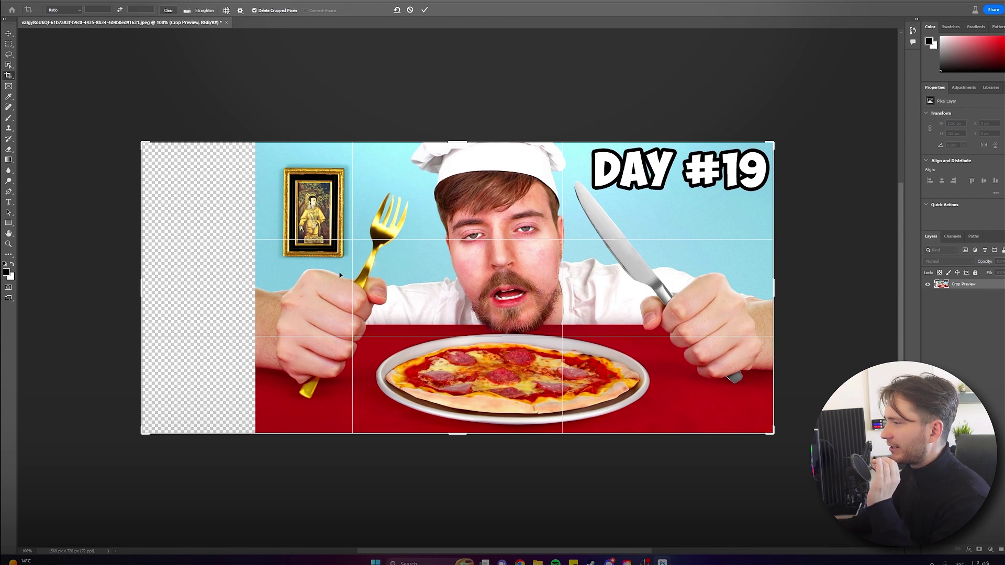
key("m")
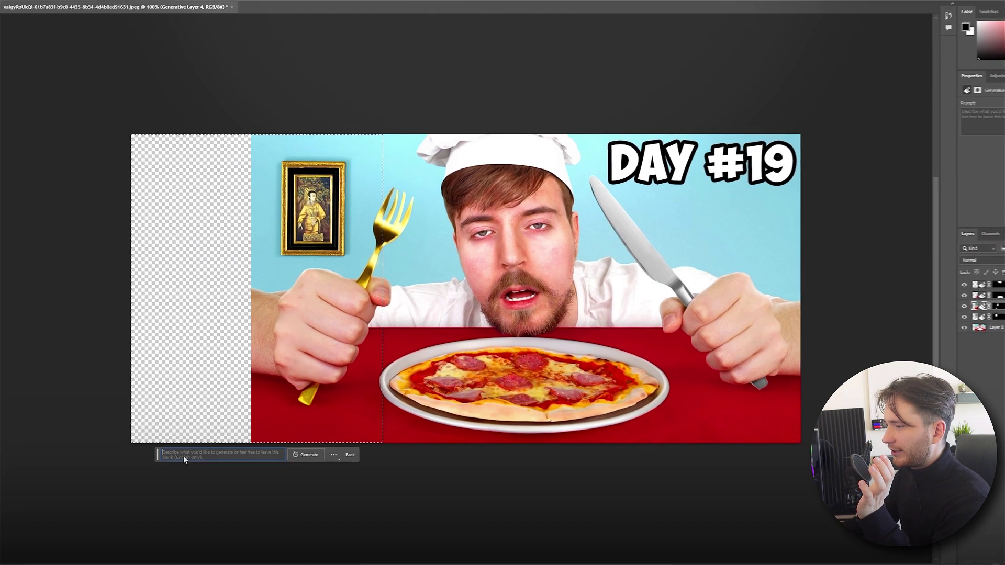
left_click(294, 446)
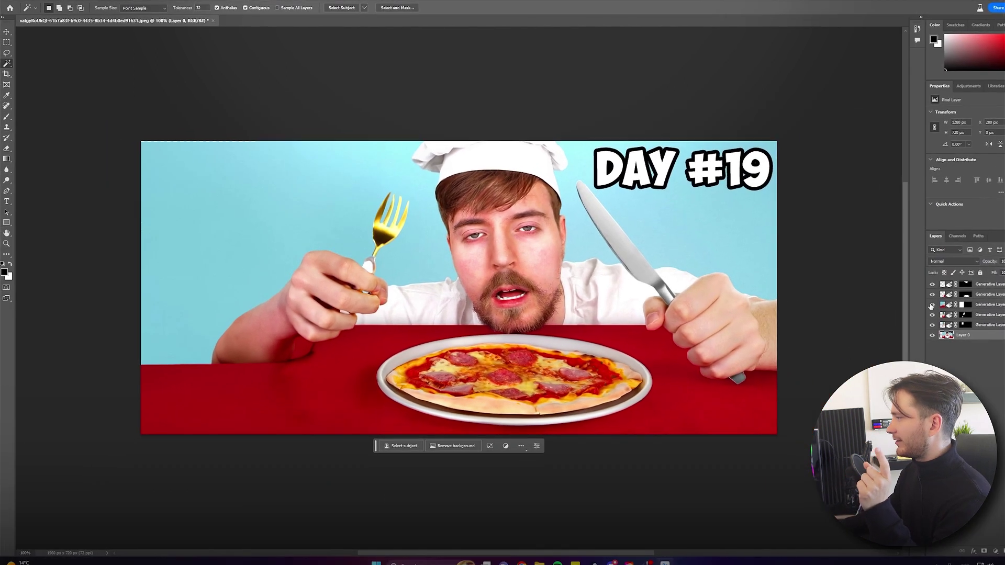
Hide the old extension, regenerate the empty left strip as plain blue wall, then deselect
left_click(932, 305)
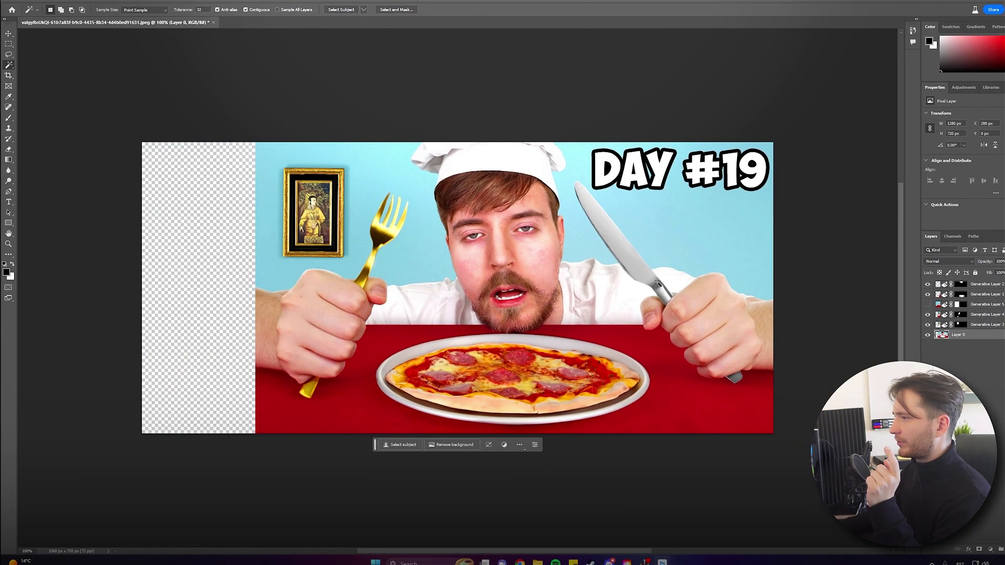
left_click(209, 181)
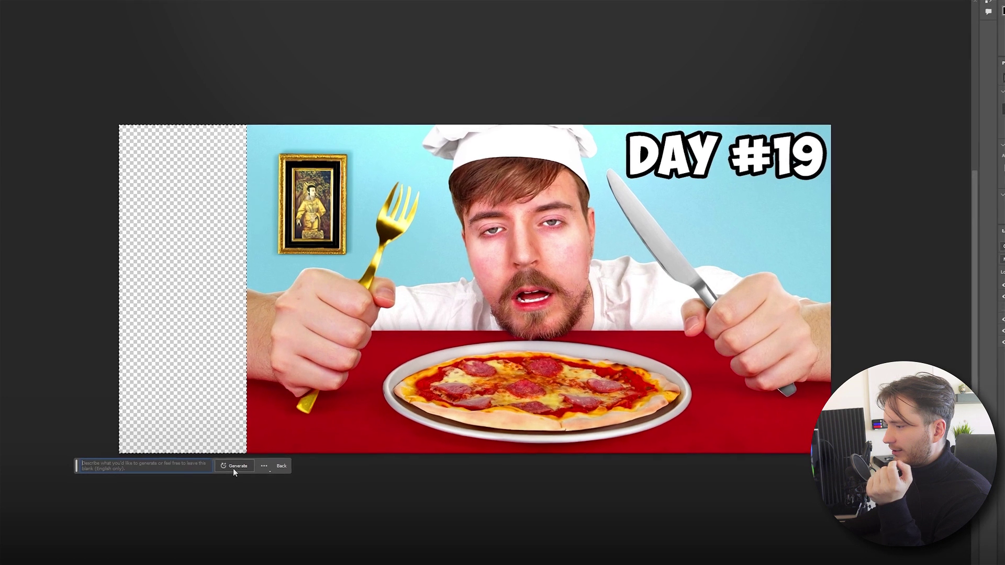
left_click(245, 444)
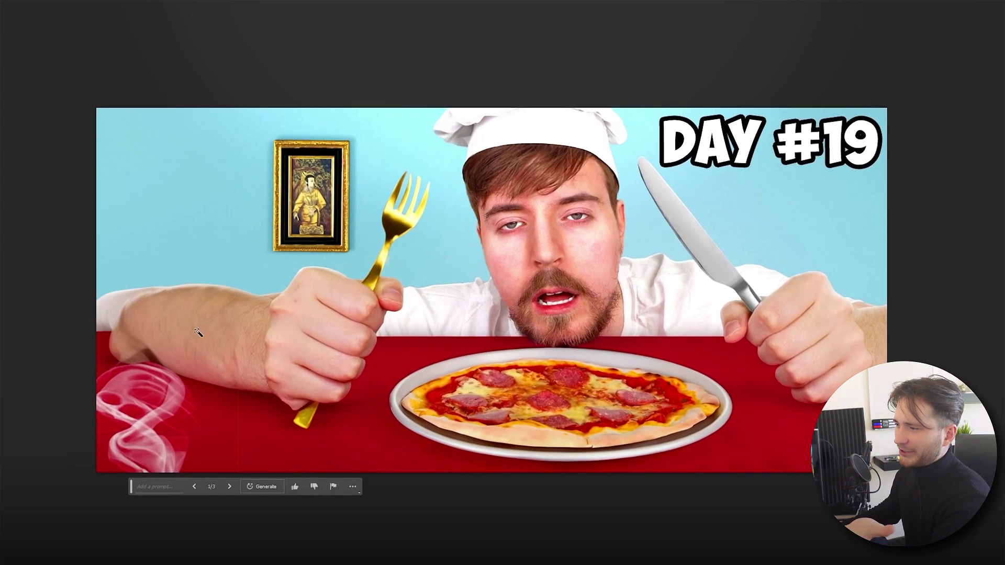
left_click(229, 486)
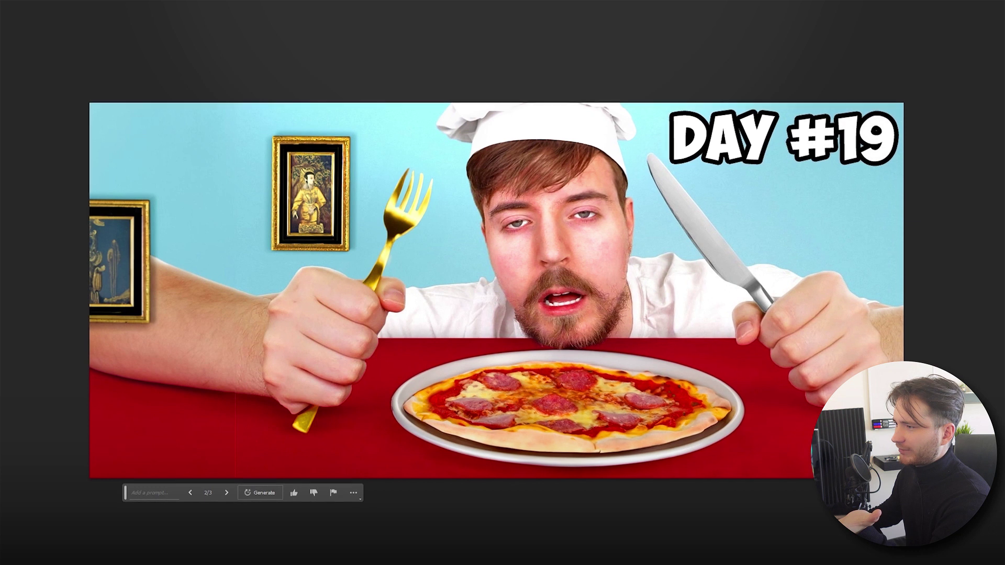
left_click(190, 493)
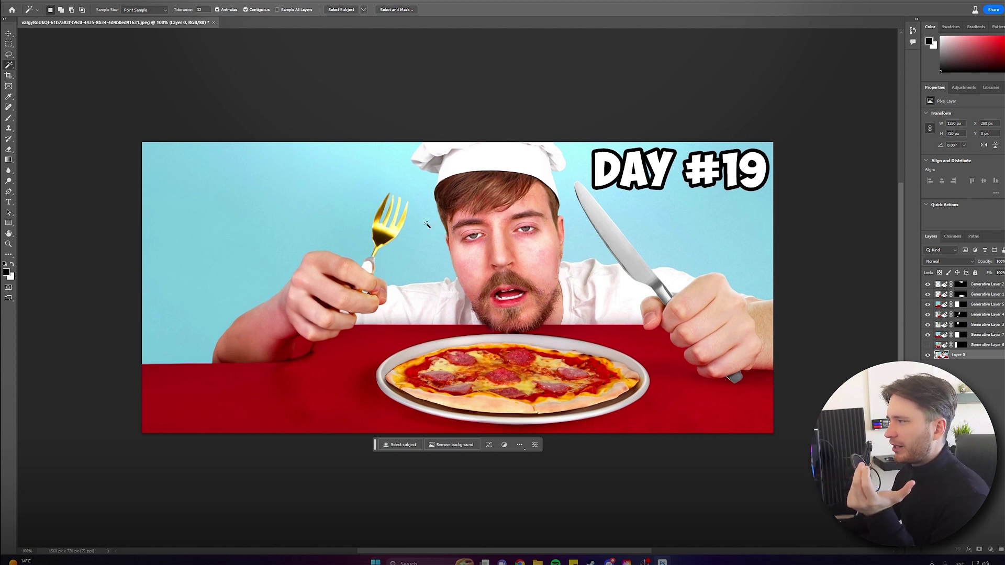
left_click(417, 209)
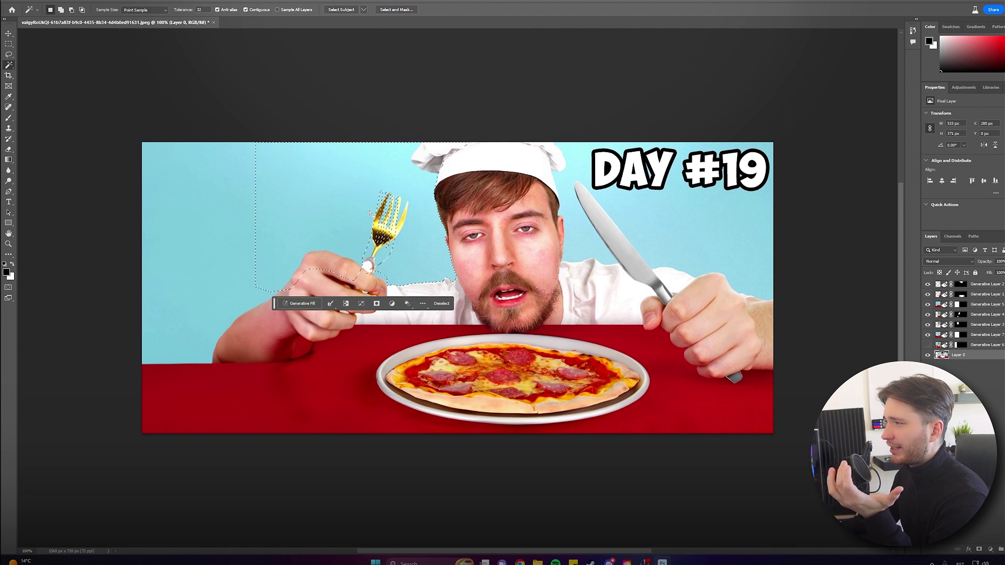
key("ctrl+d")
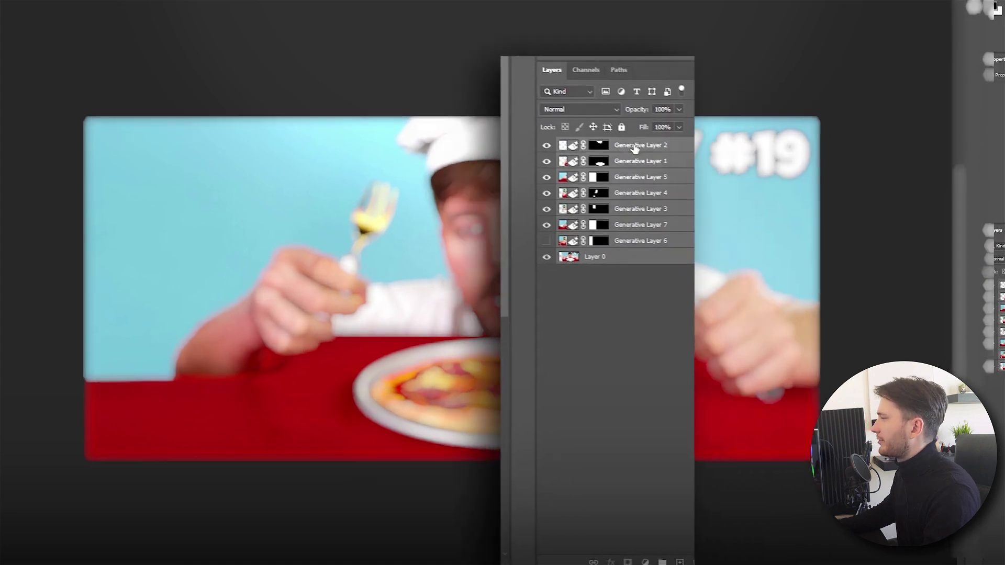
Merge all the selected layers into a single layer, Generative Layer 2
right_click(635, 149)
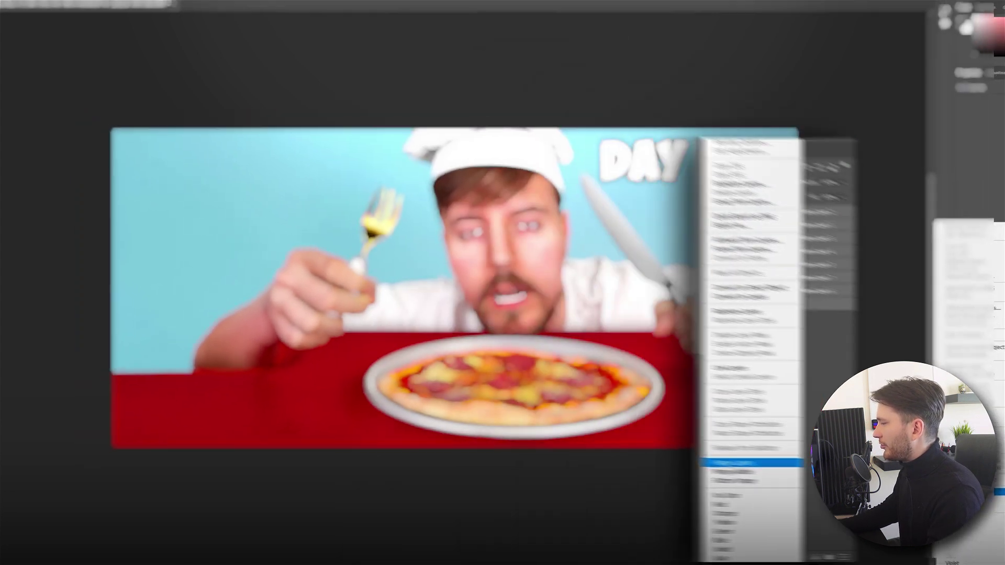
left_click(440, 429)
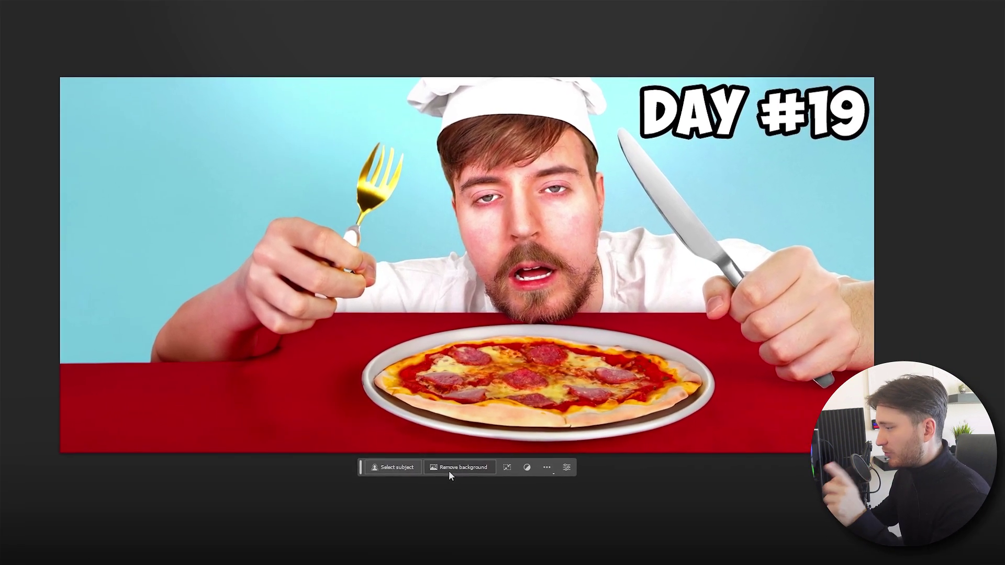
left_click(461, 470)
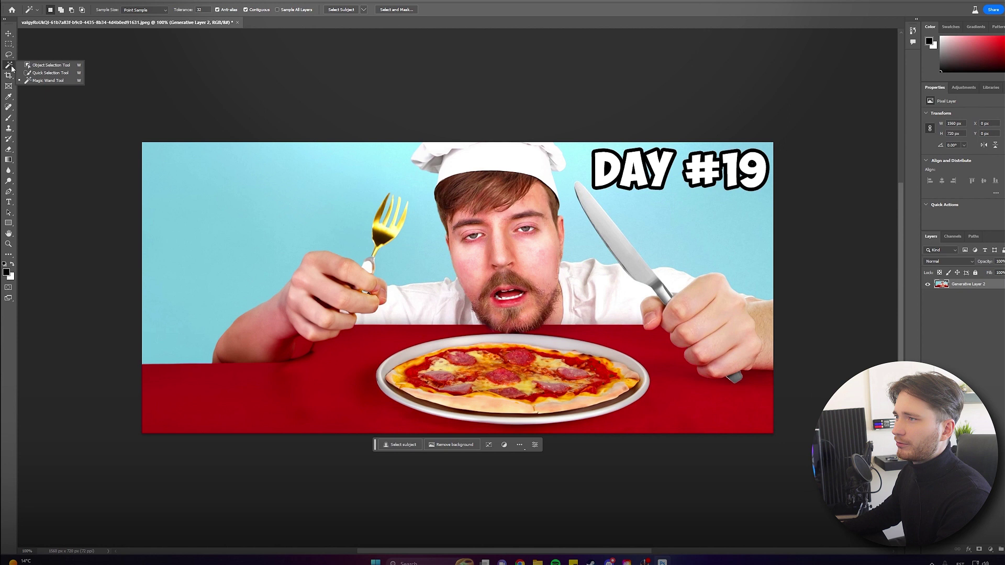
Select the blue wall on both sides of the man and generate 'kitchen' in it
left_click(260, 200)
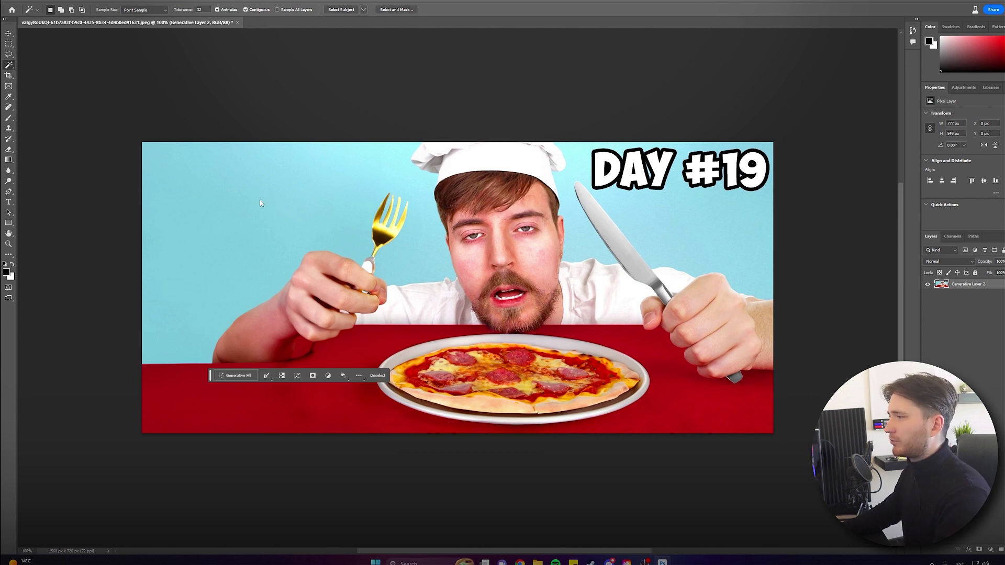
left_click(659, 220, "shift")
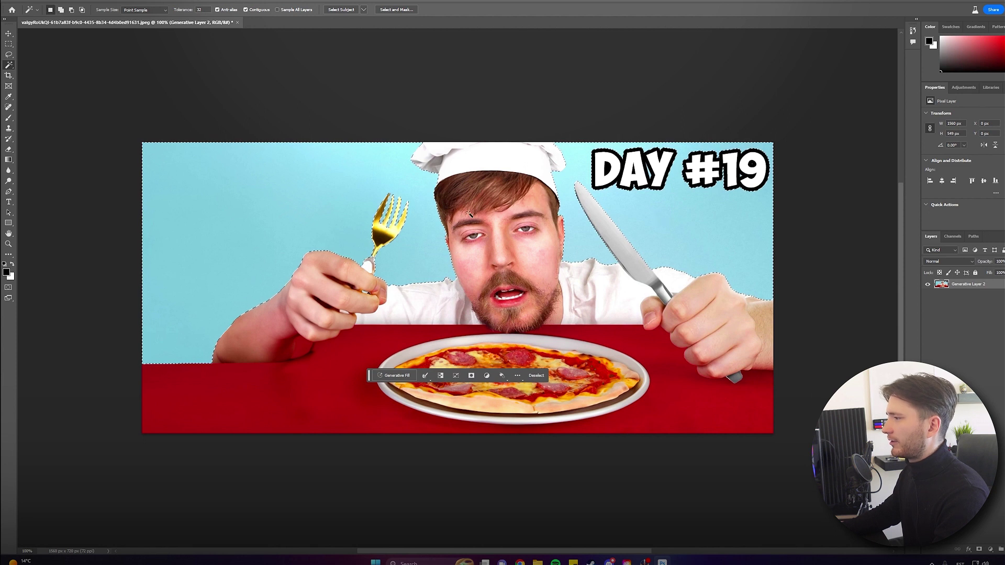
left_click(397, 375)
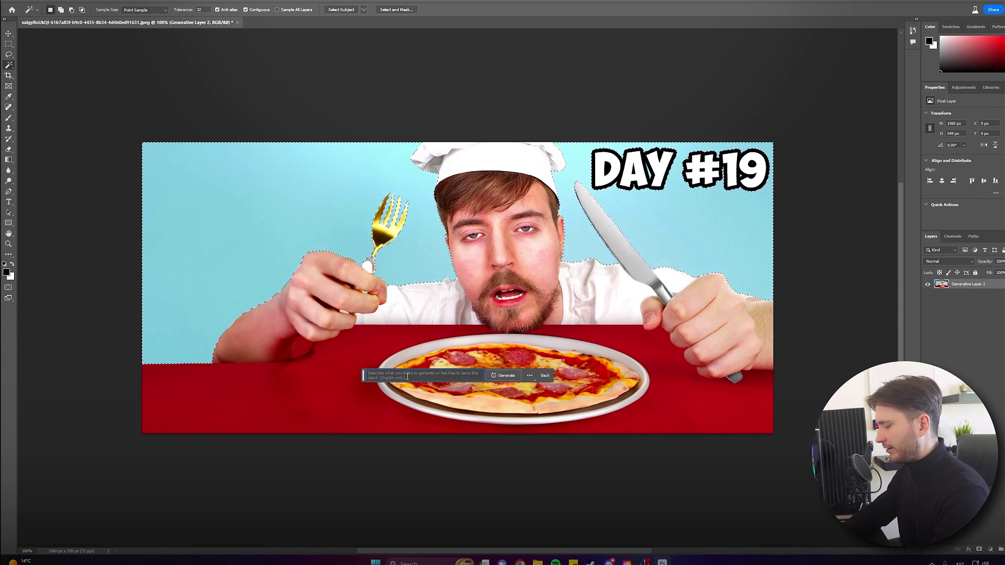
type("kitchen")
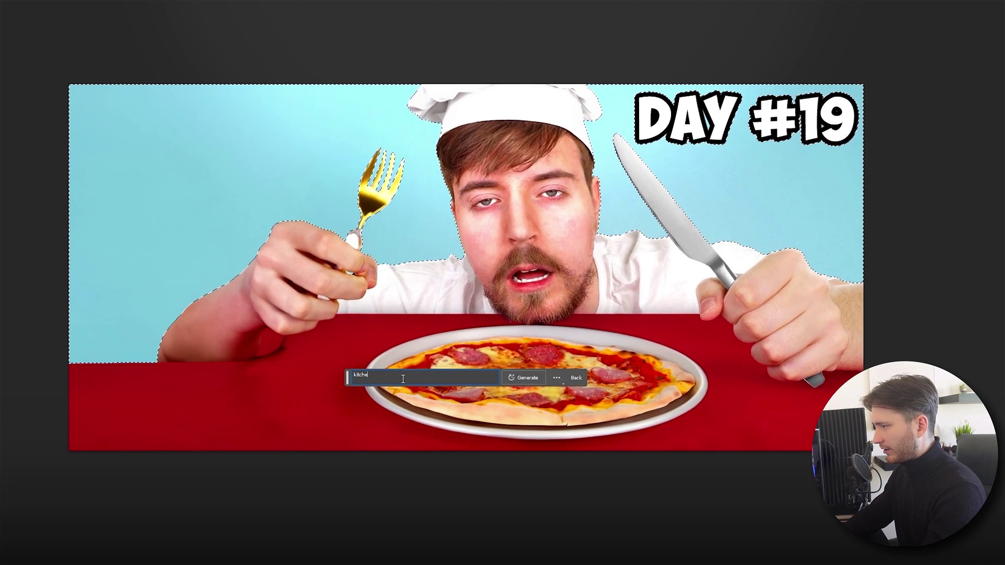
left_click(531, 379)
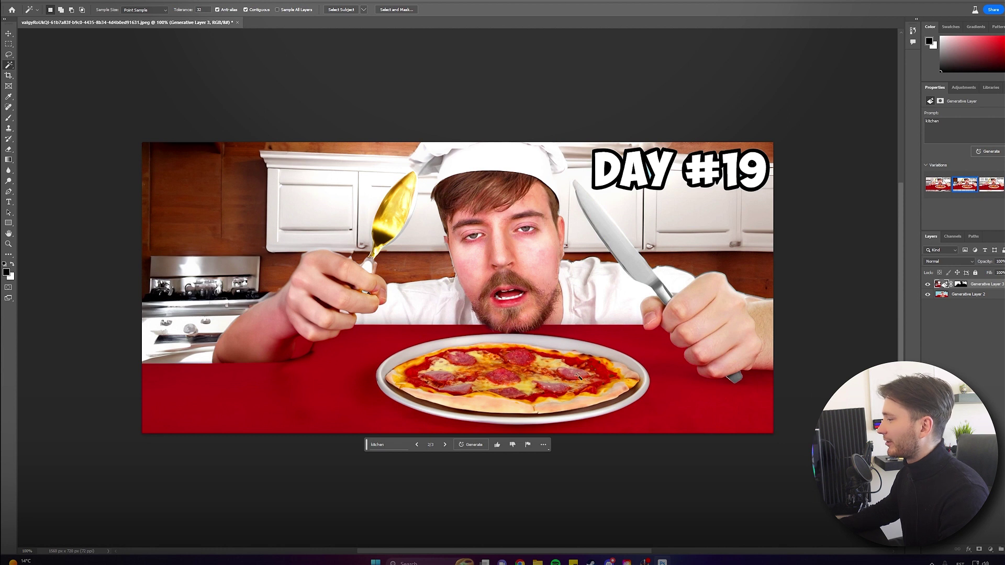
Compare the kitchen variations, including a wooden one, and settle on the white kitchen
left_click(938, 185)
key("b")
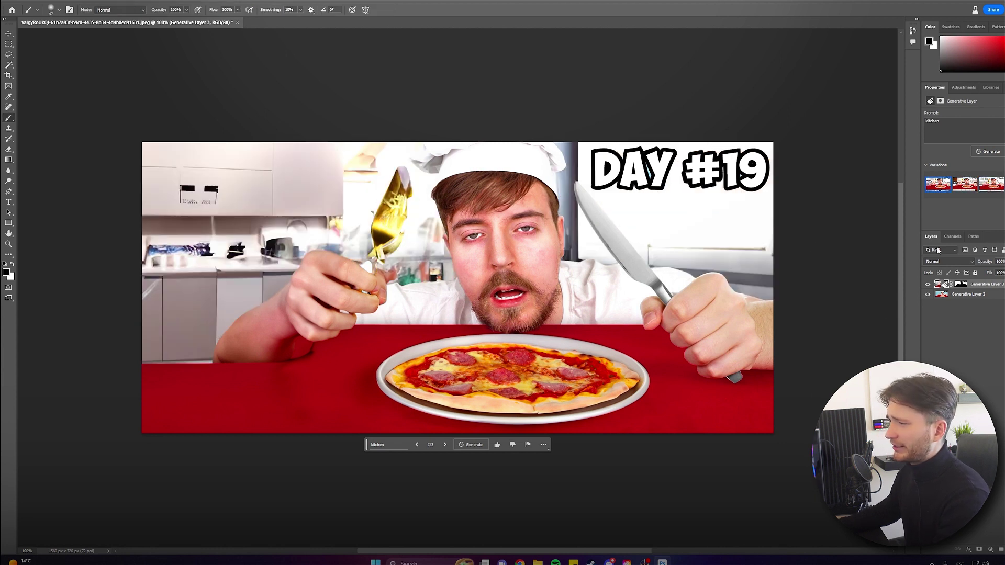
left_click(955, 189)
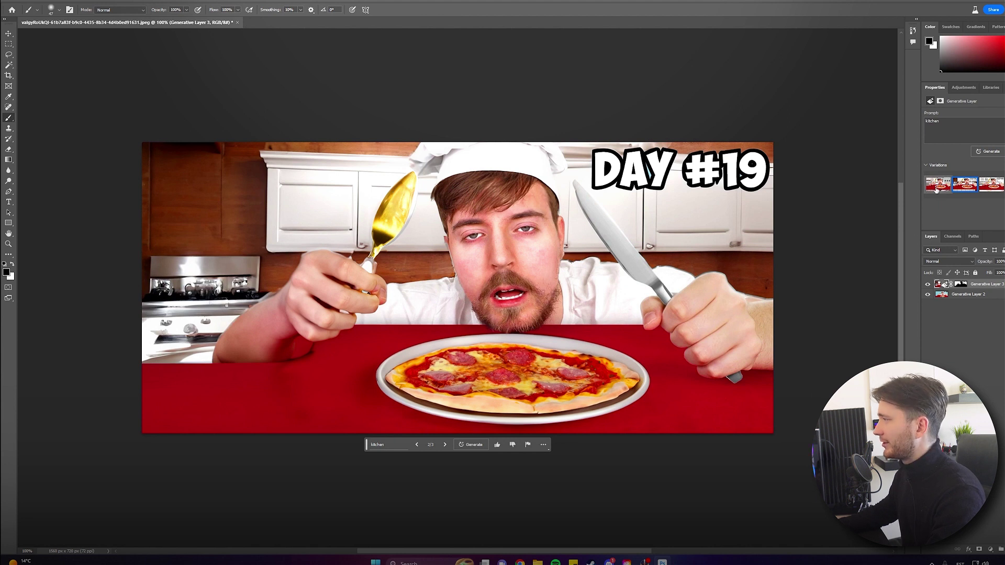
left_click(937, 186)
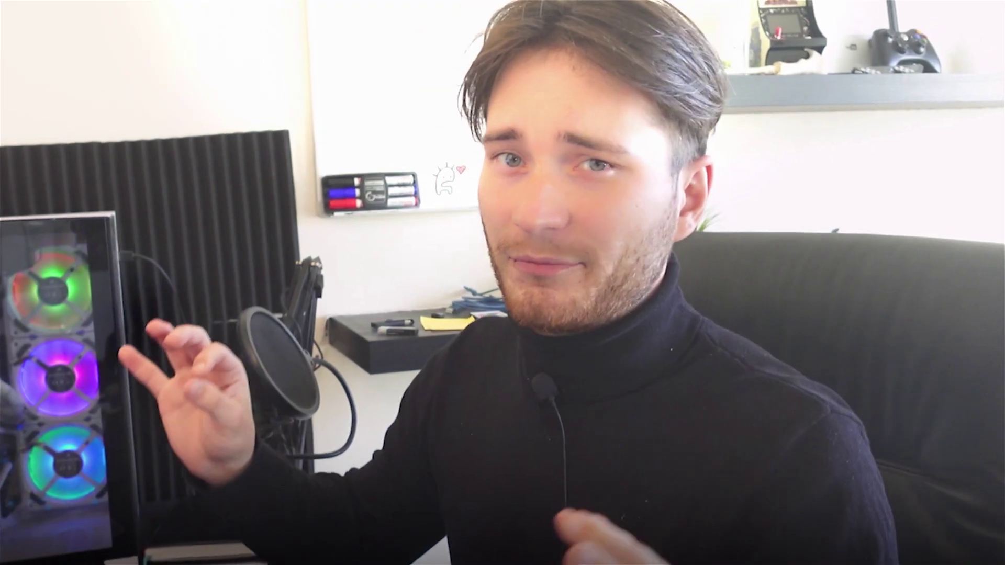